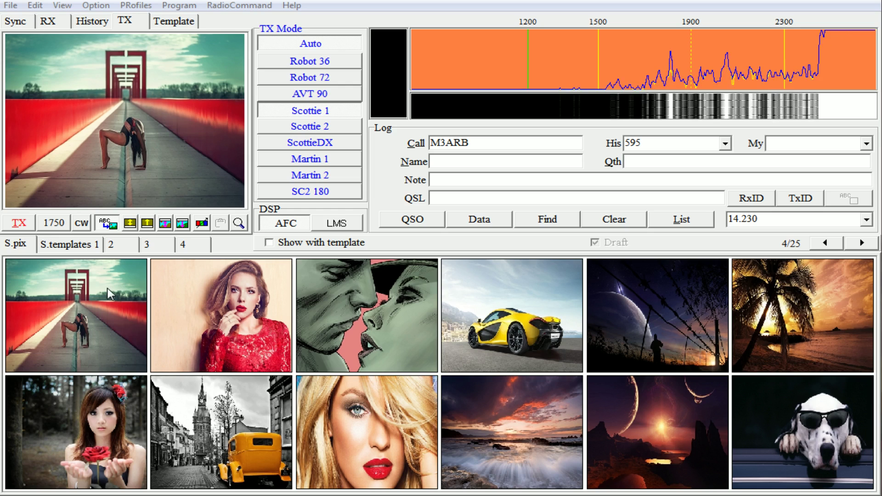
Step: Load several stock pictures into the transmit image in turn, finishing with the yellow sports car
{"action": "left_click_drag", "start_coordinate": [93, 456], "coordinate": [158, 144]}
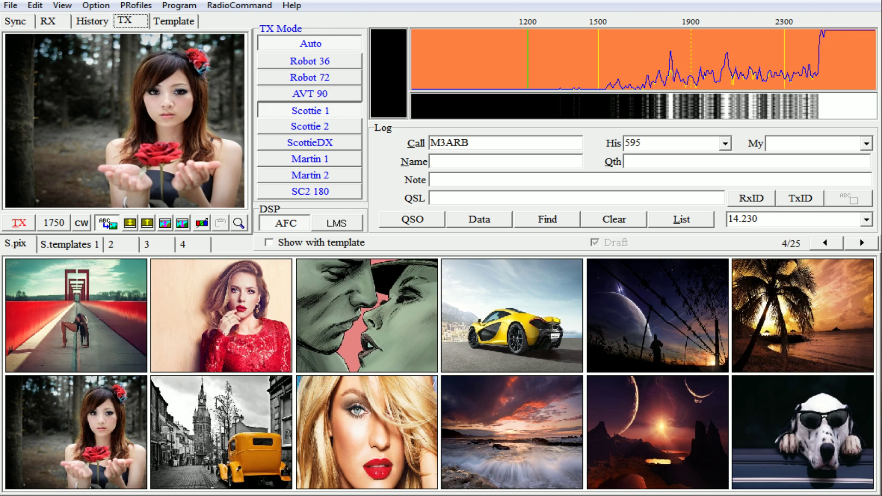
{"action": "left_click_drag", "start_coordinate": [216, 398], "coordinate": [138, 151]}
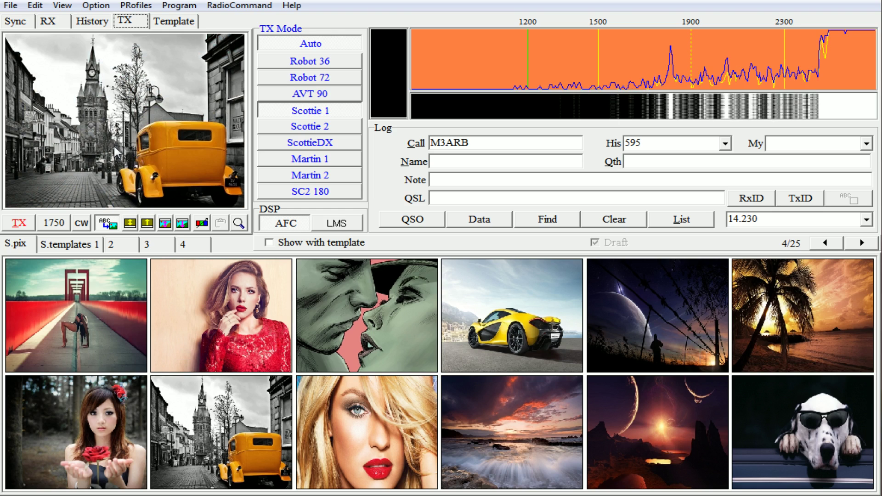
{"action": "double_click", "coordinate": [492, 317]}
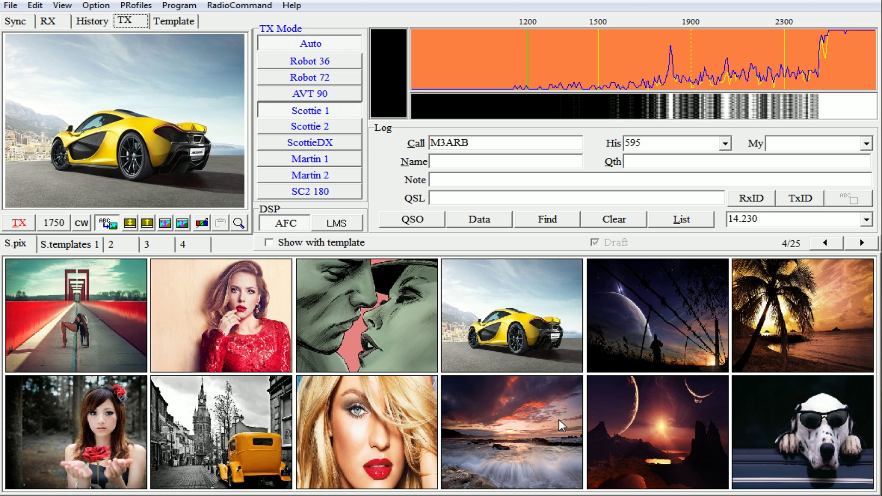
{"action": "left_click", "coordinate": [506, 420]}
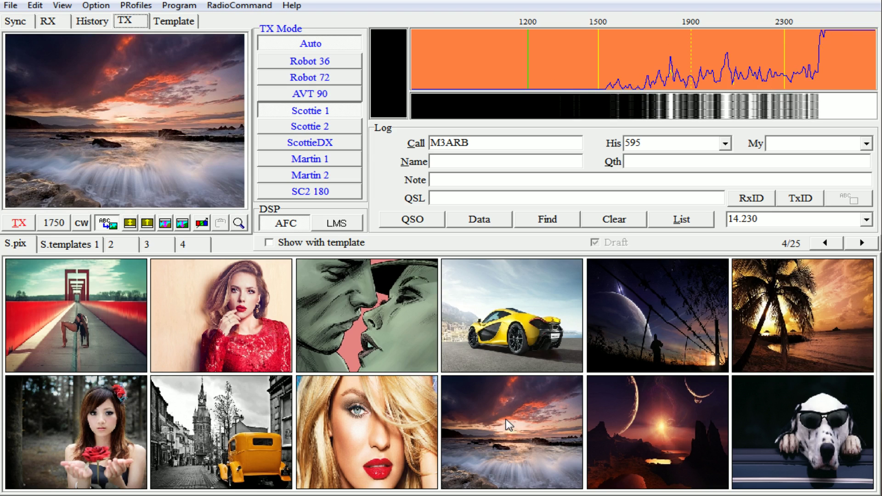
{"action": "left_click_drag", "start_coordinate": [501, 351], "coordinate": [183, 166]}
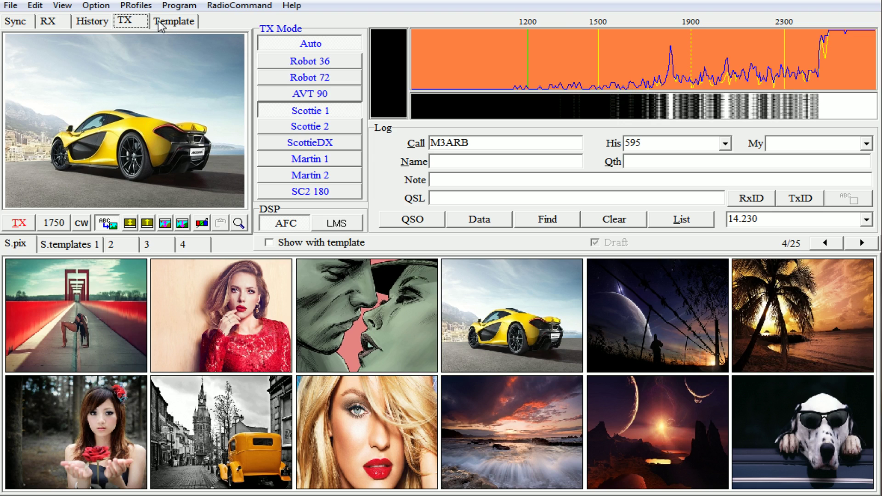
Step: Start a new text item on the template over the upper part of the car picture
{"action": "left_click", "coordinate": [174, 23]}
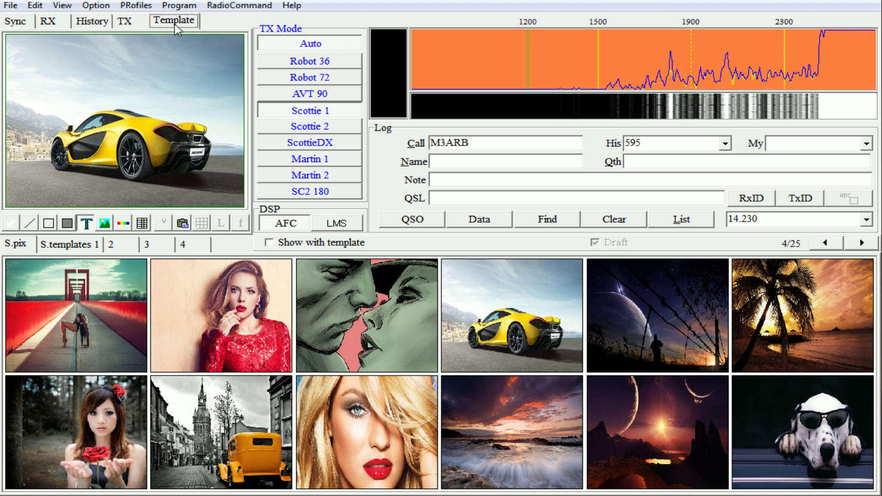
{"action": "left_click", "coordinate": [87, 226]}
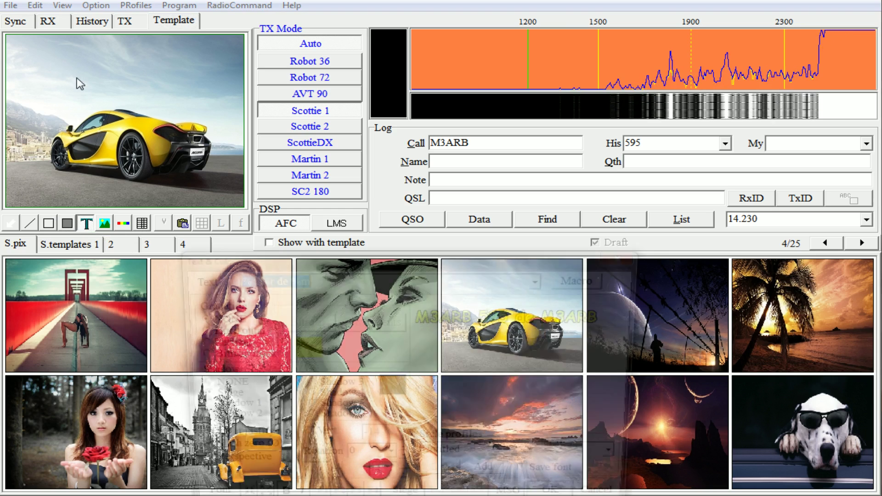
{"action": "left_click", "coordinate": [75, 82]}
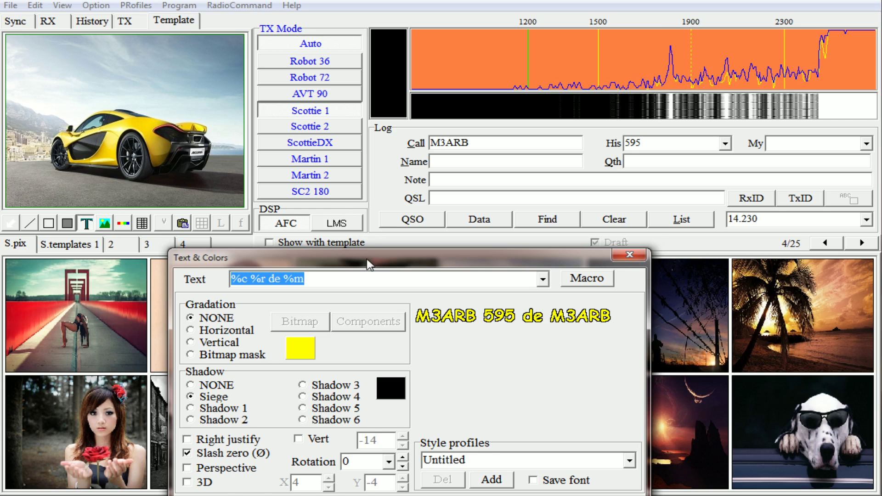
{"action": "left_click_drag", "start_coordinate": [367, 260], "coordinate": [348, 206]}
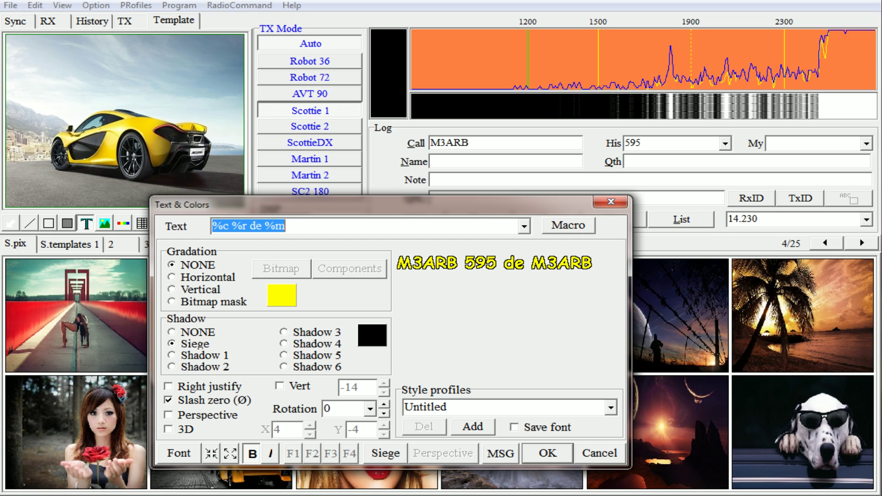
Step: Replace the macro text with the station's call sign, the operator's first name and LONDON
{"action": "key", "text": "End"}
{"action": "key", "text": "shift+Left"}
{"action": "key", "text": "shift+Left"}
{"action": "key", "text": "shift+Left"}
{"action": "key", "text": "shift+Left"}
{"action": "key", "text": "shift+Left"}
{"action": "key", "text": "shift+Left"}
{"action": "key", "text": "shift+Left"}
{"action": "key", "text": "shift+Left"}
{"action": "key", "text": "shift+Left"}
{"action": "key", "text": "shift+Left"}
{"action": "key", "text": "shift+Left"}
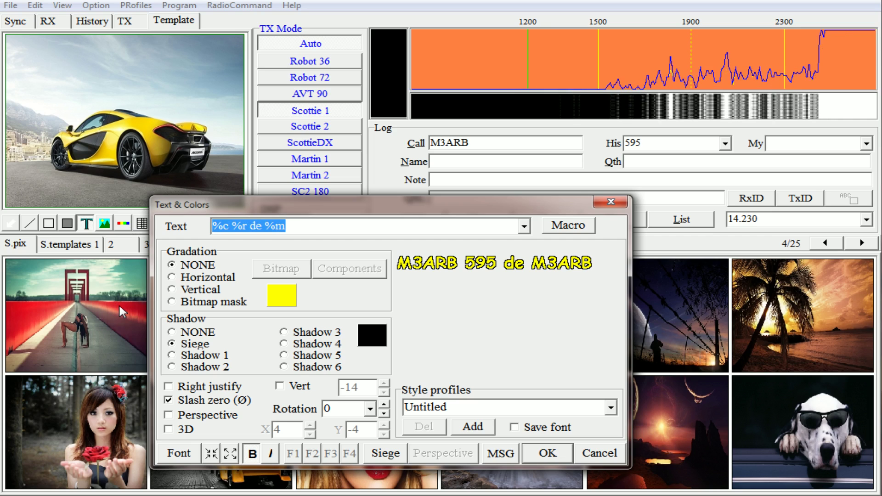
{"action": "type", "text": "M"}
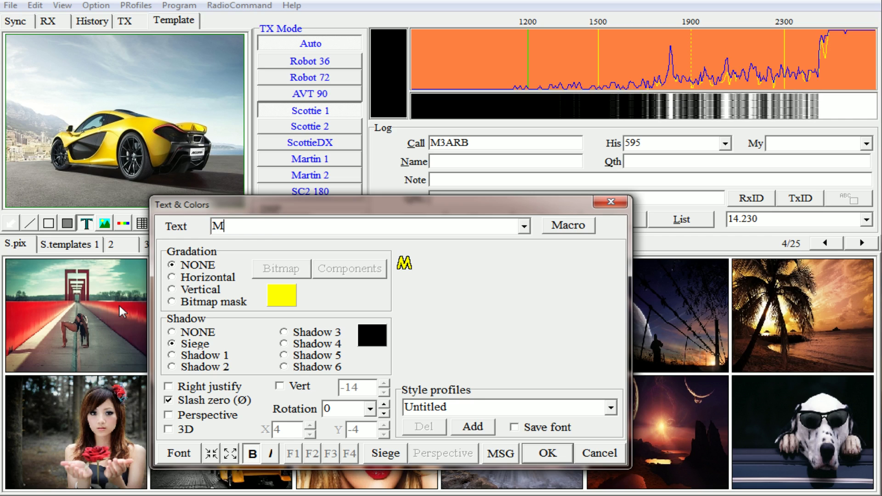
{"action": "type", "text": "A3"}
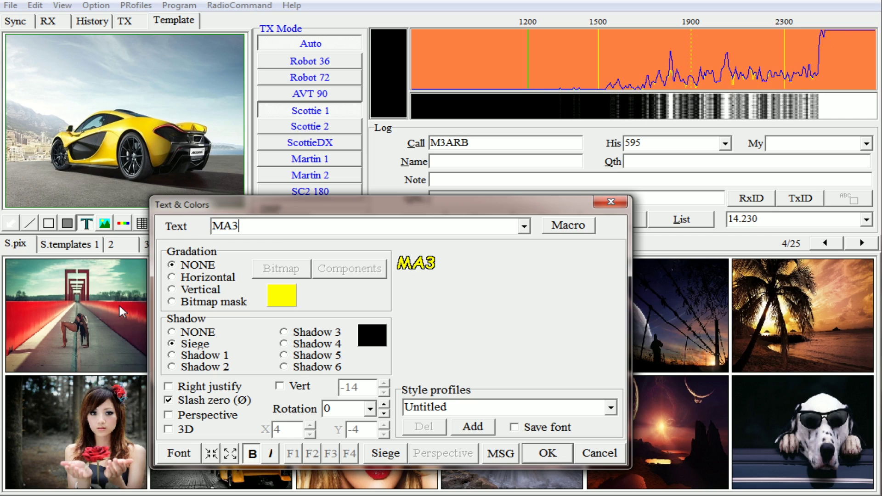
{"action": "key", "text": "BackSpace"}
{"action": "key", "text": "BackSpace"}
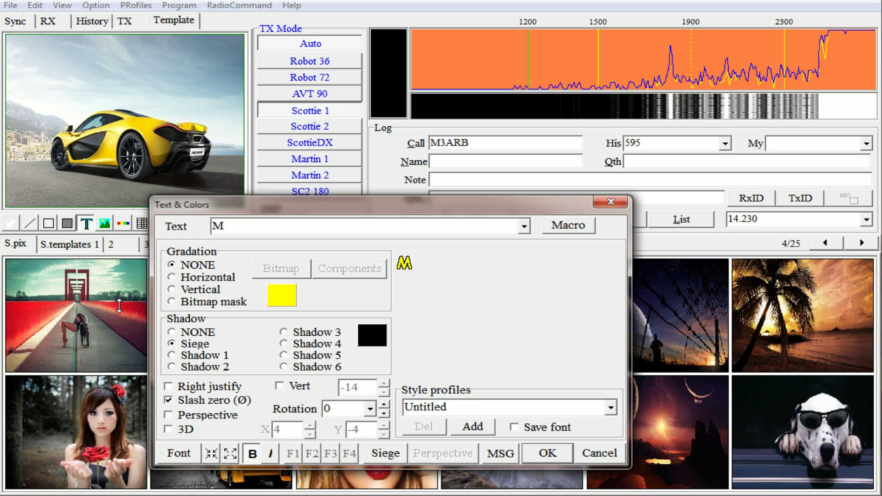
{"action": "type", "text": "3ARB"}
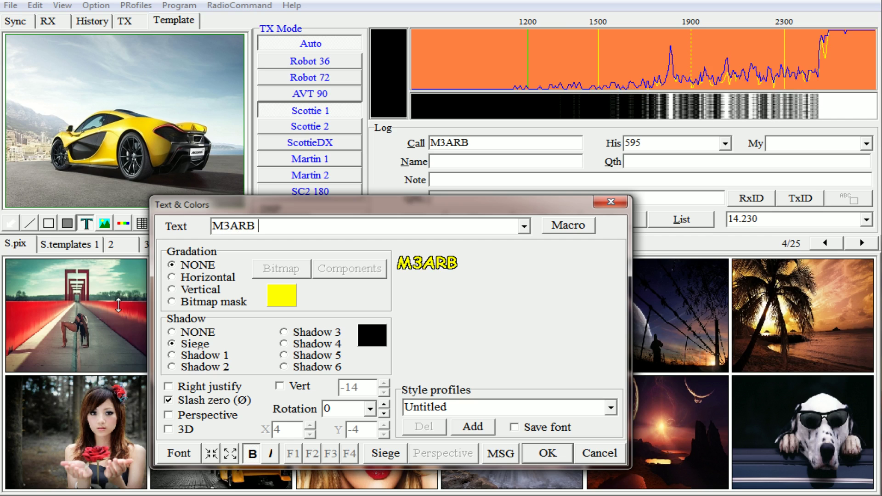
{"action": "type", "text": " ANDY"}
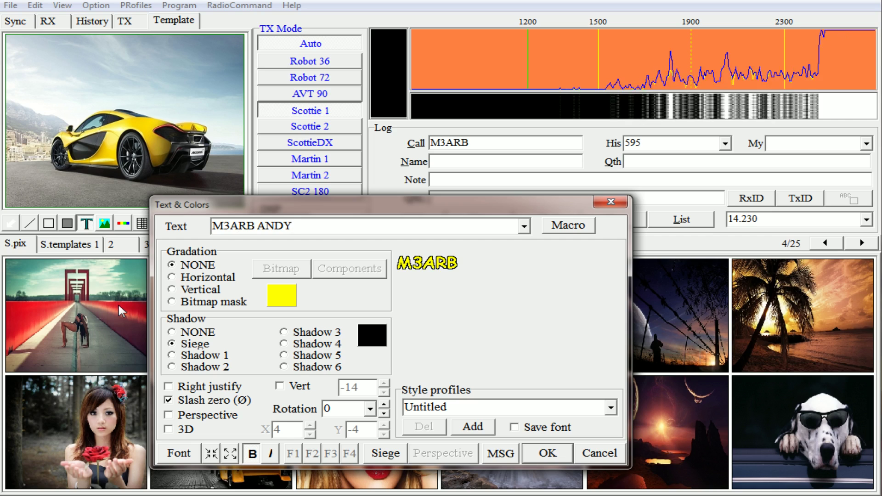
{"action": "type", "text": " LO"}
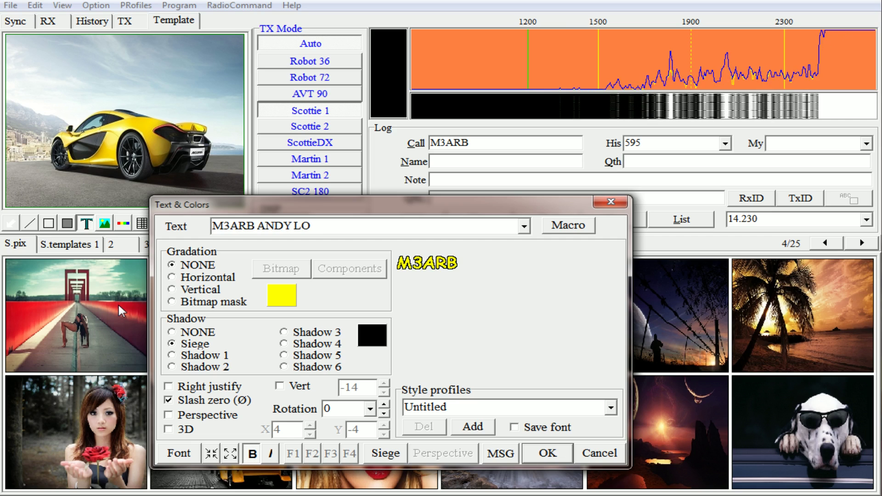
{"action": "type", "text": "NDON"}
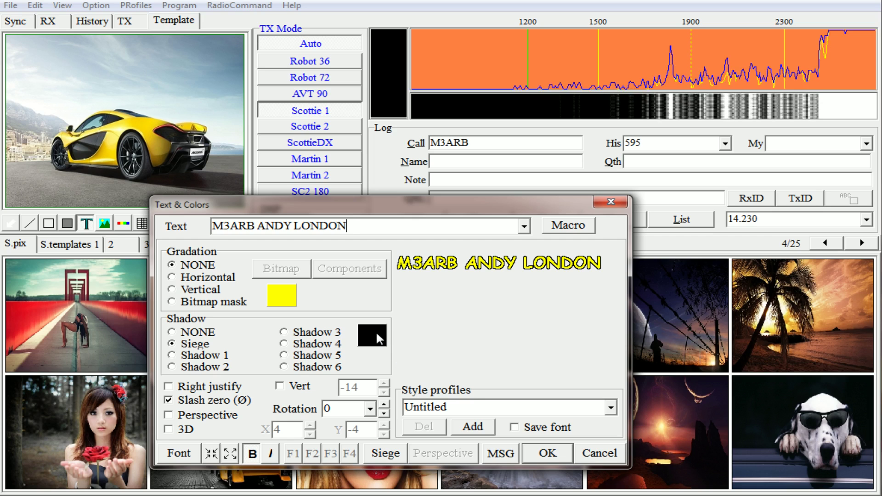
Step: Try red and blue for the text colour, and set it to turquoise with red 16, green 239, blue 194
{"action": "left_click", "coordinate": [288, 301]}
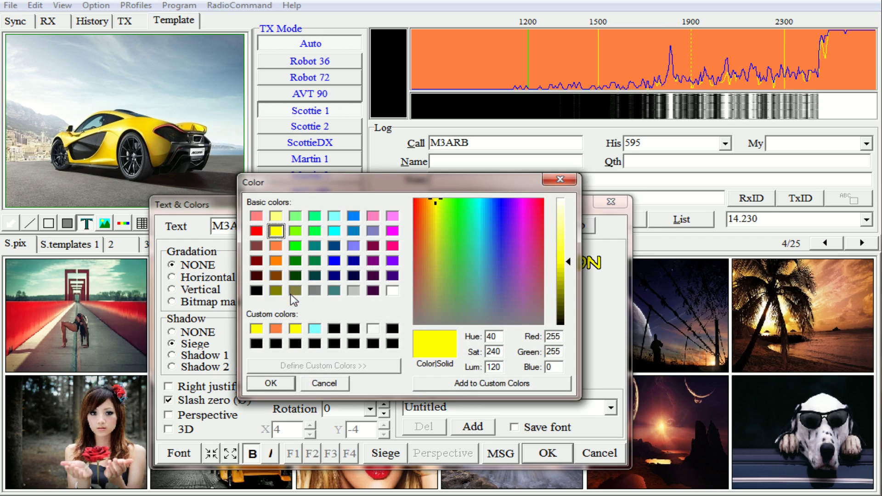
{"action": "left_click_drag", "start_coordinate": [357, 189], "coordinate": [314, 230]}
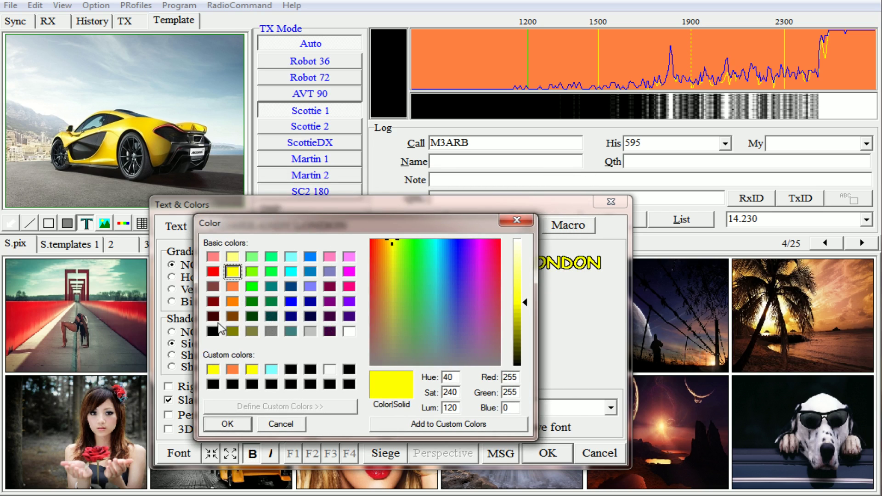
{"action": "left_click", "coordinate": [213, 273]}
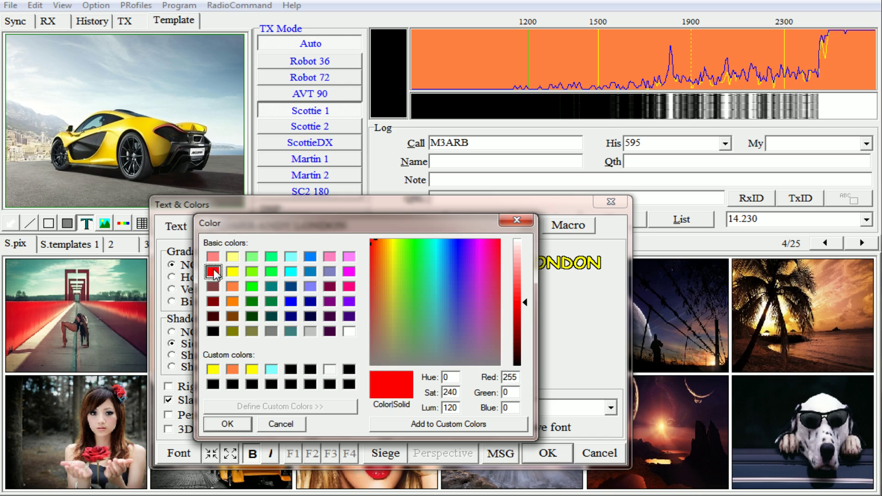
{"action": "left_click", "coordinate": [297, 301]}
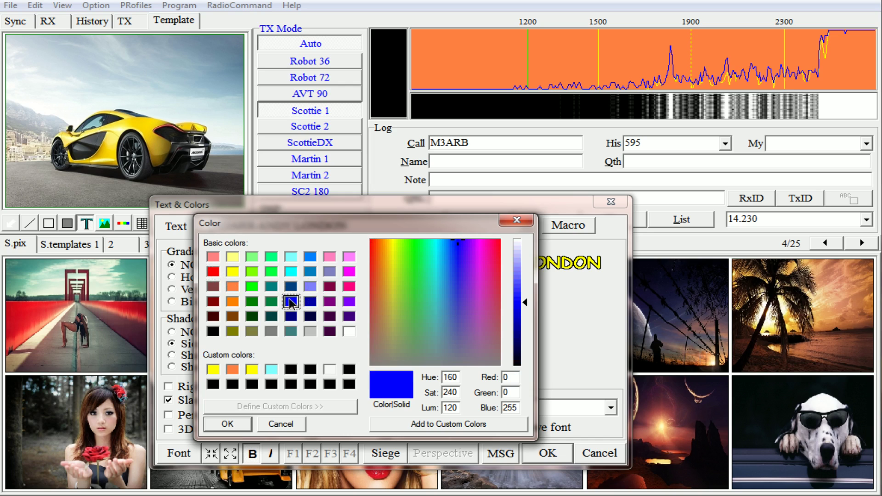
{"action": "left_click", "coordinate": [460, 241]}
{"action": "left_click_drag", "start_coordinate": [459, 241], "coordinate": [432, 255]}
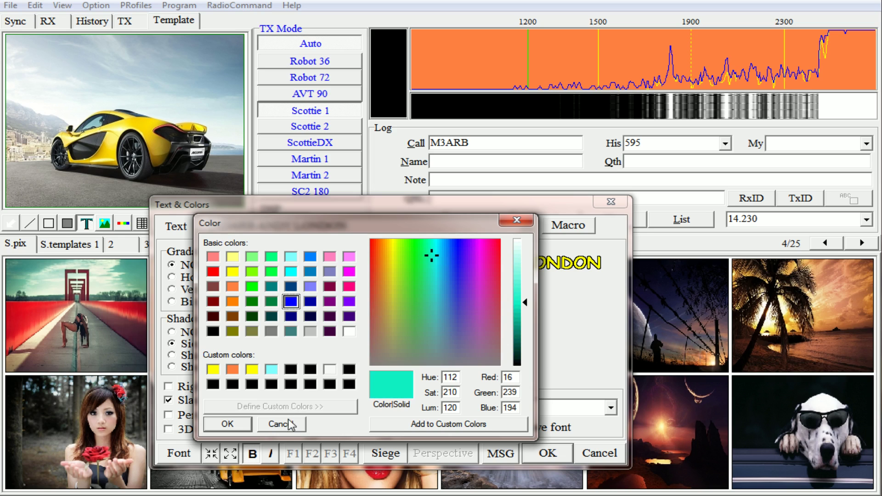
{"action": "left_click", "coordinate": [246, 425]}
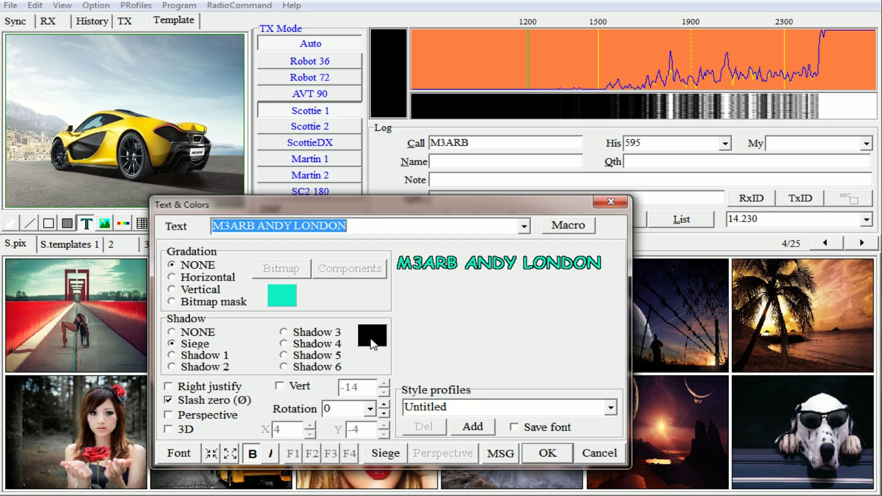
Step: Try orange as the text's shadow colour, and return it to black
{"action": "left_click", "coordinate": [373, 342]}
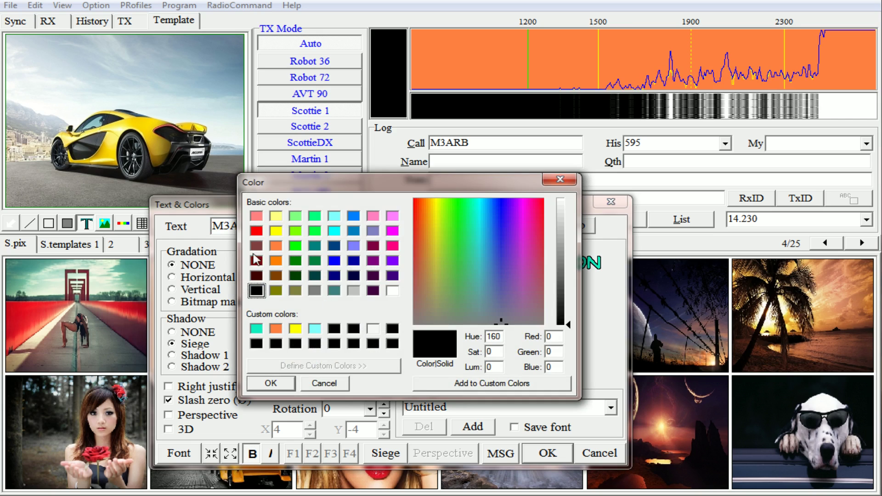
{"action": "left_click", "coordinate": [276, 246]}
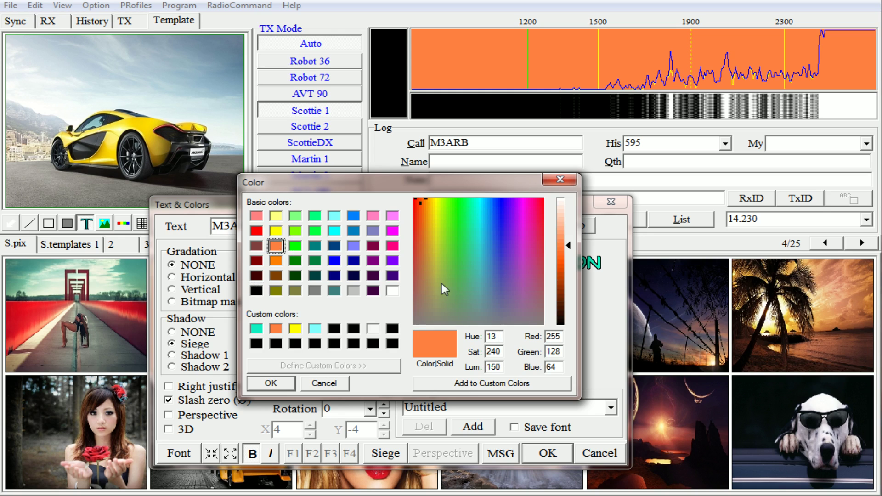
{"action": "left_click", "coordinate": [256, 290]}
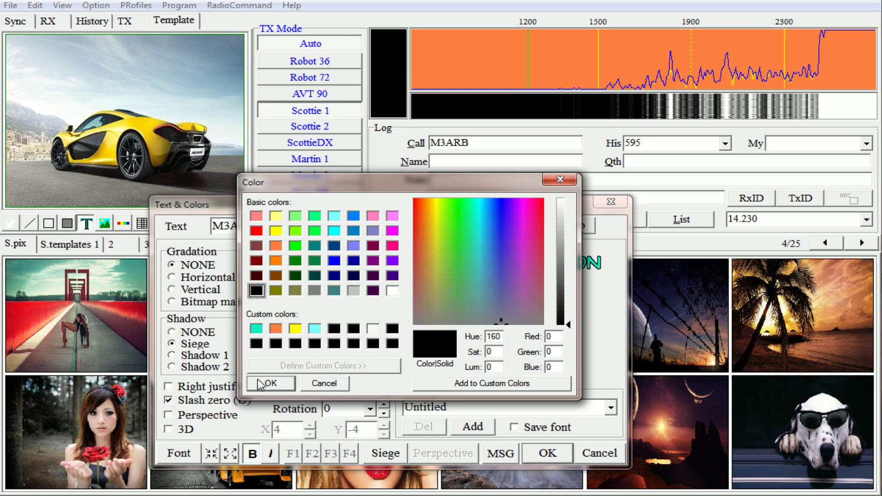
{"action": "left_click", "coordinate": [270, 384]}
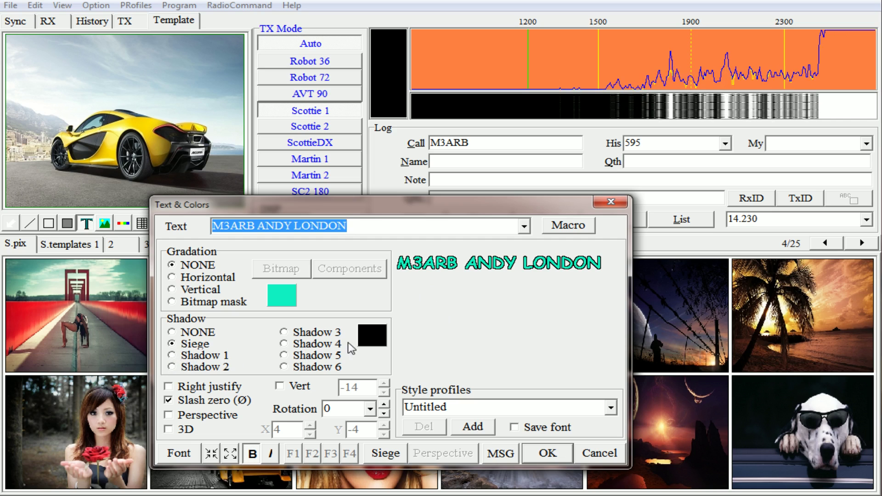
Step: Try Shadow 2, Shadow 3, Shadow 5 and Shadow 6 on the text, and return the shadow style to Siege
{"action": "left_click", "coordinate": [172, 367]}
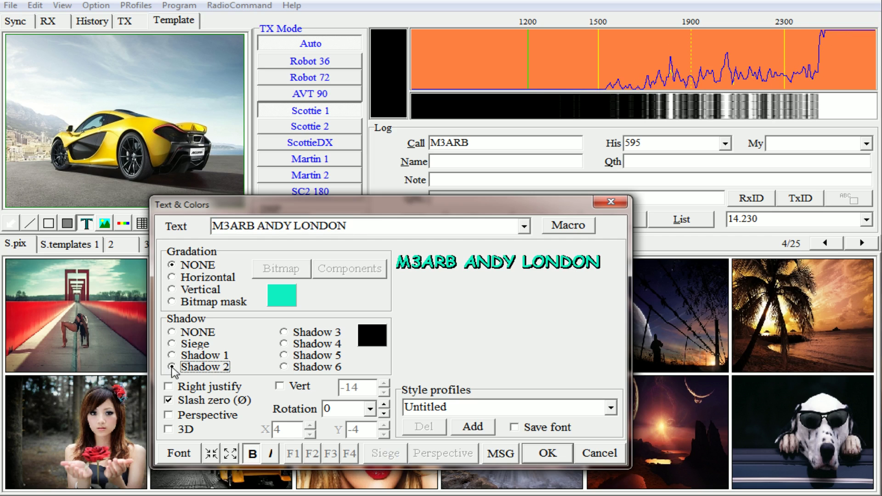
{"action": "left_click", "coordinate": [289, 334]}
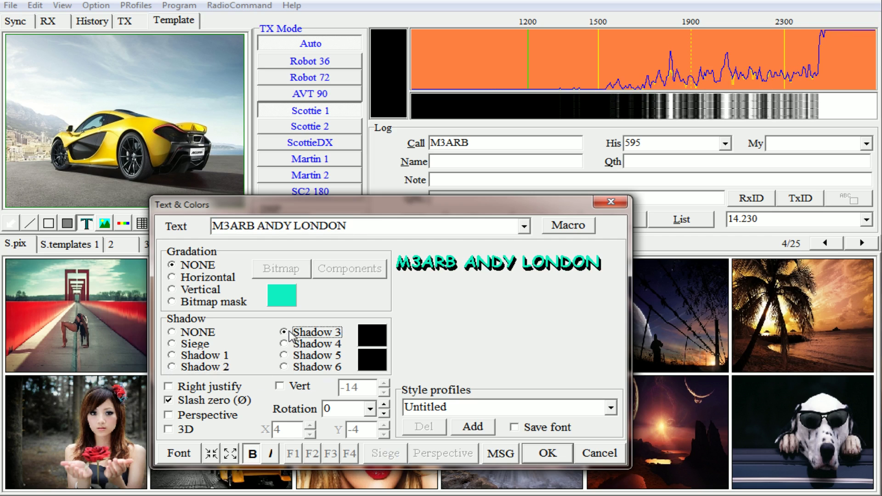
{"action": "left_click", "coordinate": [309, 357]}
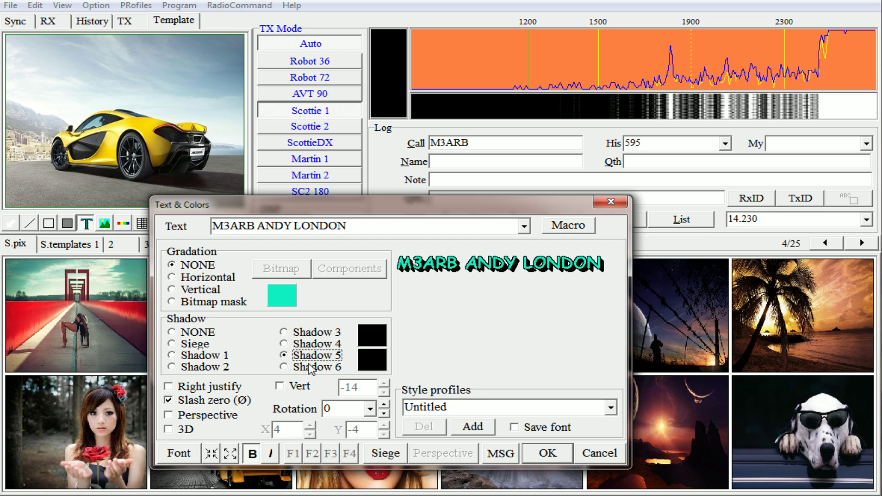
{"action": "left_click", "coordinate": [314, 370]}
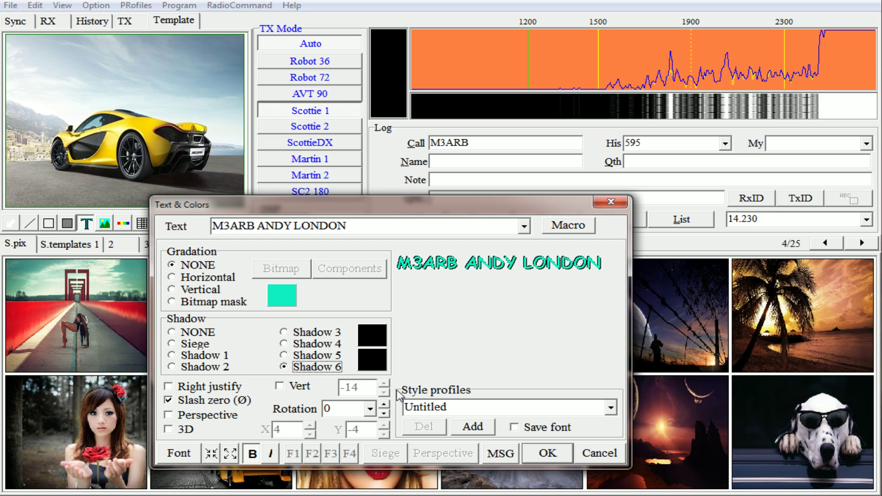
{"action": "left_click", "coordinate": [171, 345]}
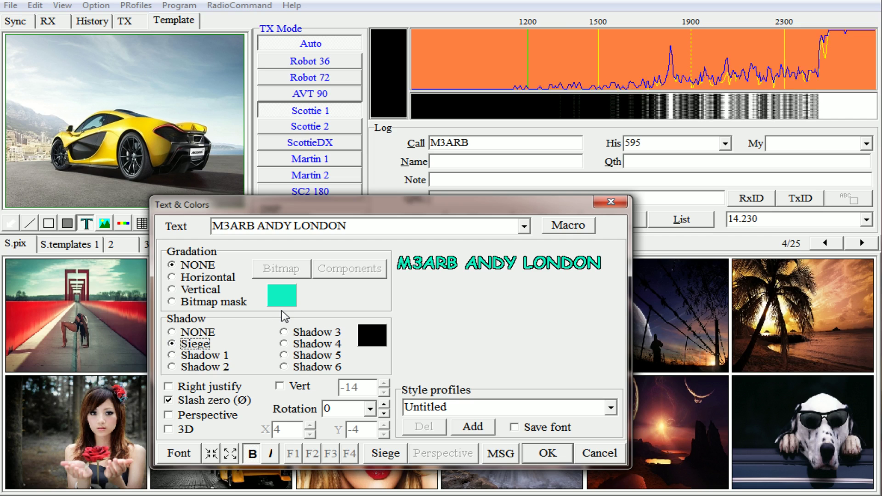
Step: Try the Horizontal gradation on the text, return it to NONE, and toggle the Perspective option
{"action": "left_click", "coordinate": [172, 277]}
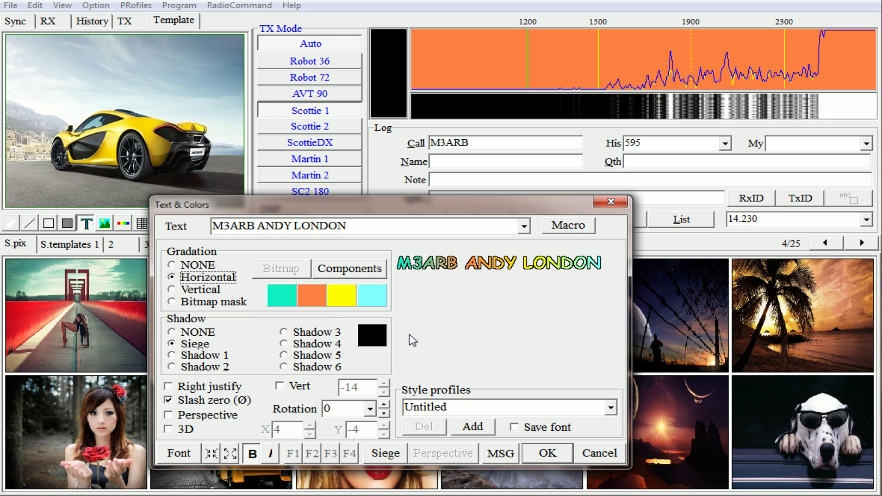
{"action": "left_click", "coordinate": [172, 266]}
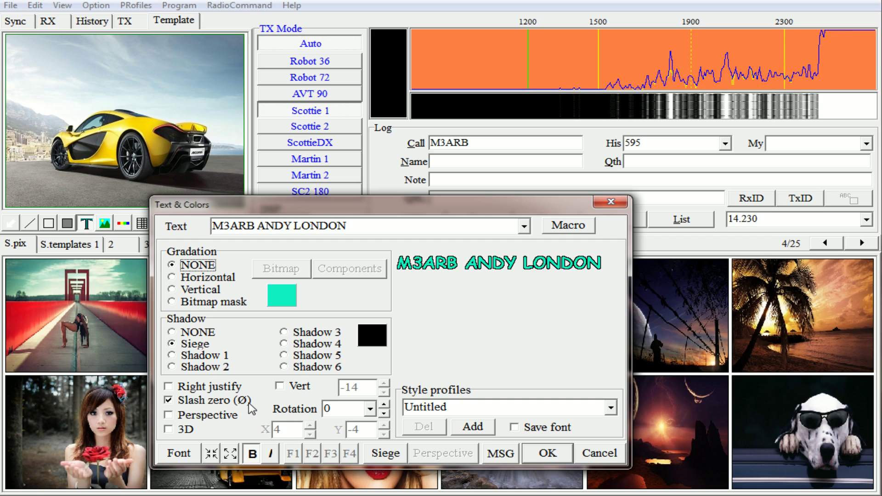
{"action": "left_click", "coordinate": [168, 416]}
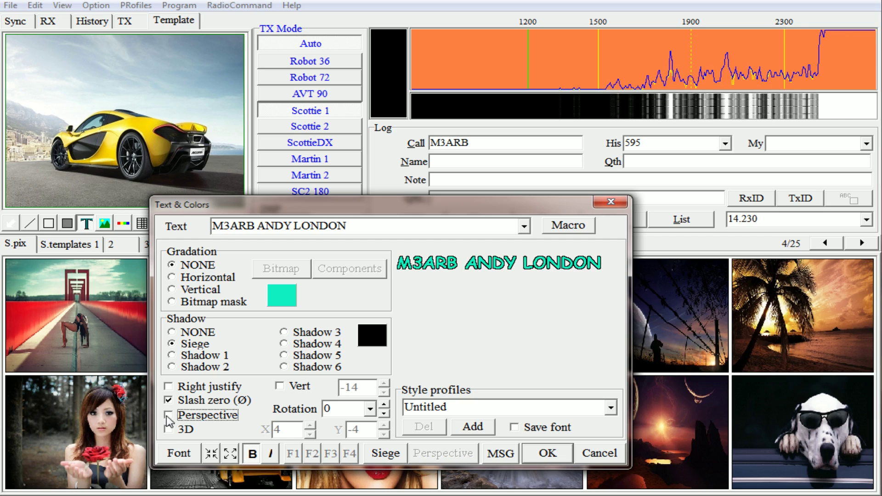
Step: Apply the 3D effect to the call-sign text and place the text across the upper part of the car picture
{"action": "left_click", "coordinate": [168, 430]}
{"action": "left_click", "coordinate": [168, 429]}
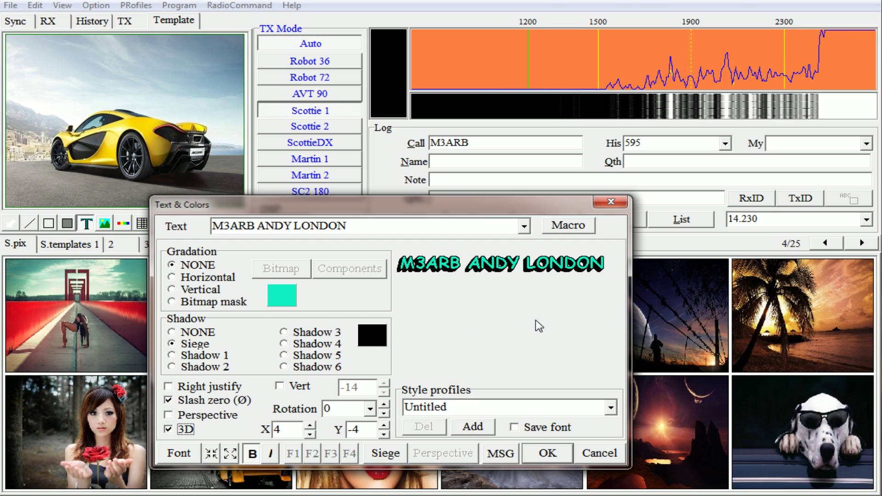
{"action": "left_click", "coordinate": [564, 451]}
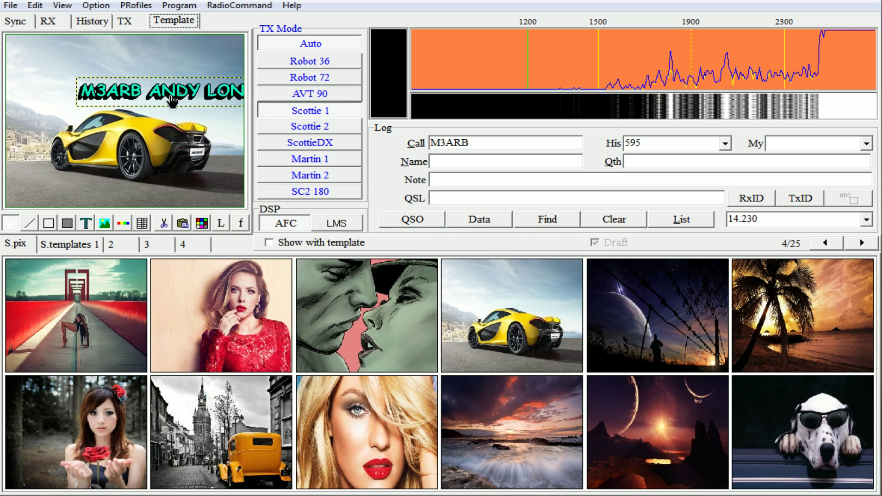
{"action": "left_click_drag", "start_coordinate": [172, 101], "coordinate": [111, 67]}
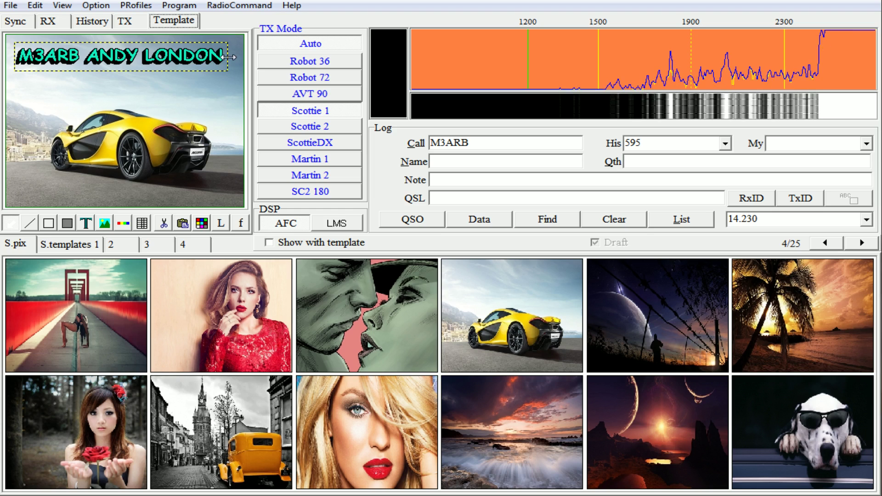
Step: Try a much smaller size for the call-sign text, return it to nearly the picture's width, and nudge it slightly upward
{"action": "left_click_drag", "start_coordinate": [230, 57], "coordinate": [106, 43]}
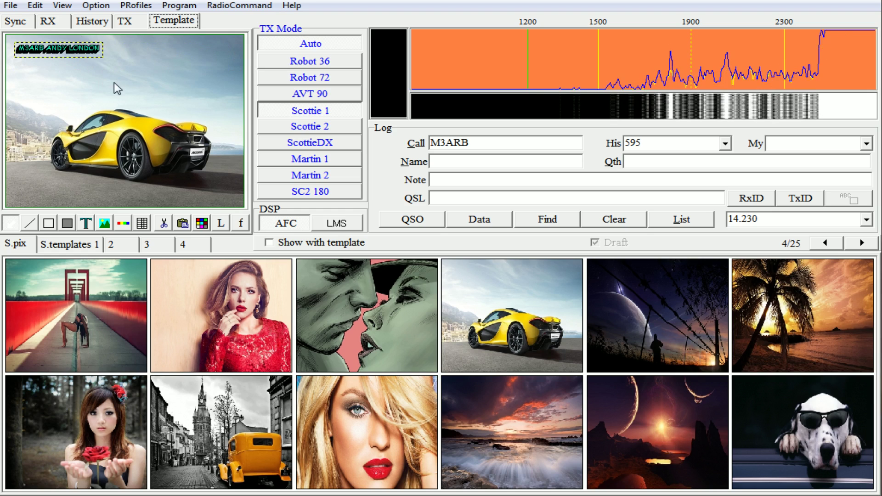
{"action": "left_click_drag", "start_coordinate": [106, 55], "coordinate": [236, 62]}
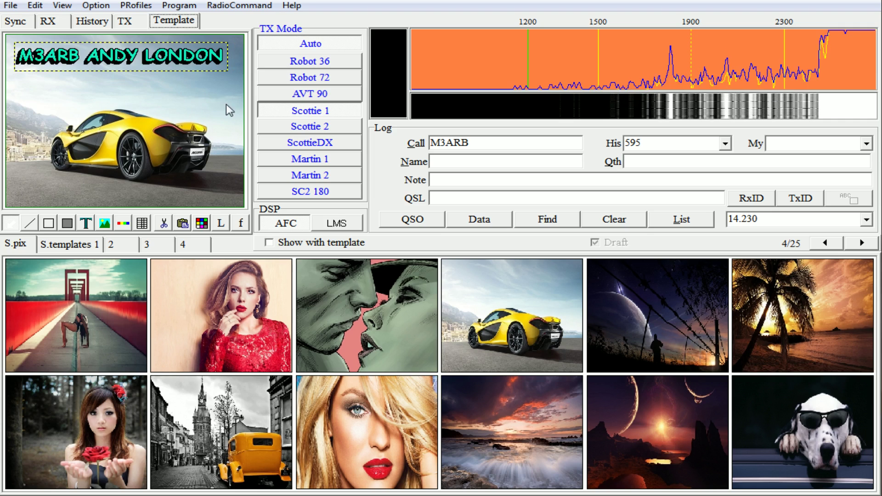
{"action": "left_click", "coordinate": [224, 137]}
{"action": "left_click", "coordinate": [99, 64]}
{"action": "left_click_drag", "start_coordinate": [102, 73], "coordinate": [102, 61]}
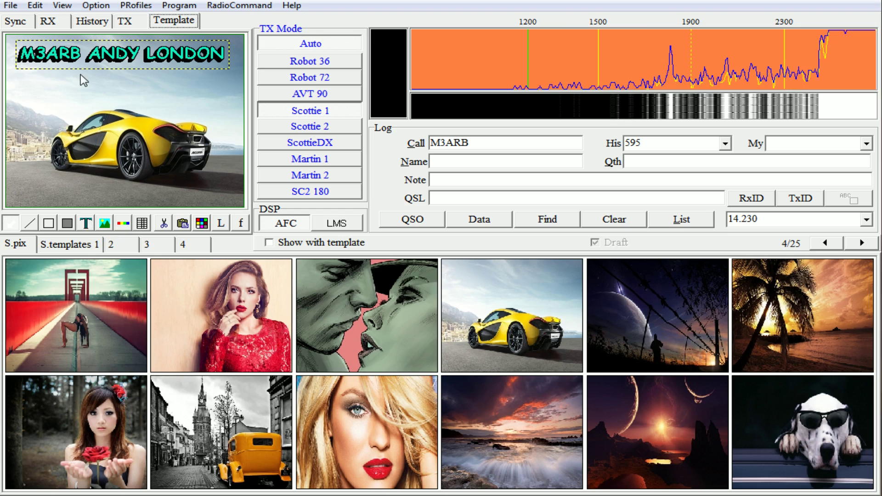
Step: Add a second text reading HELLO 595 in the same style and place it in the lower-left corner of the car picture
{"action": "left_click", "coordinate": [87, 223]}
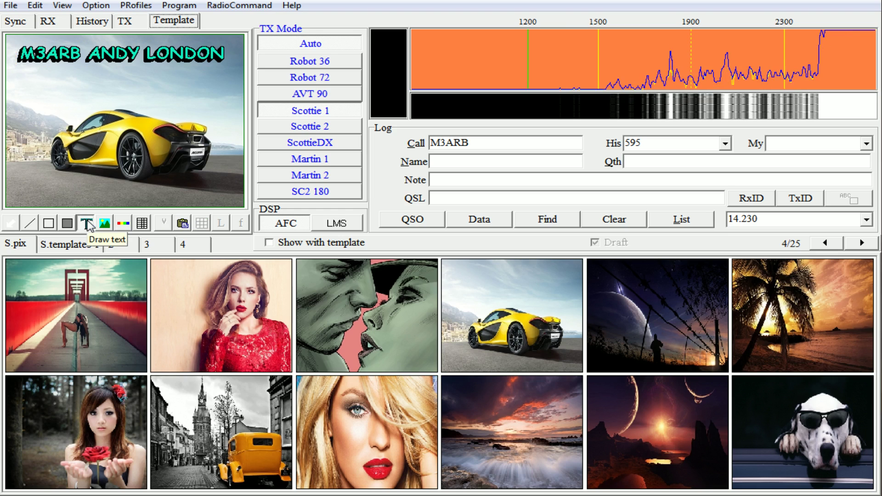
{"action": "left_click", "coordinate": [88, 181]}
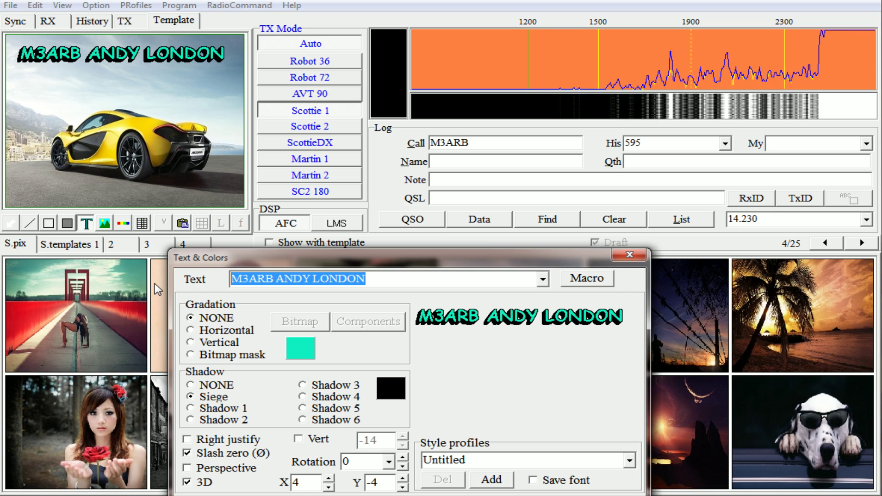
{"action": "type", "text": "HELLO"}
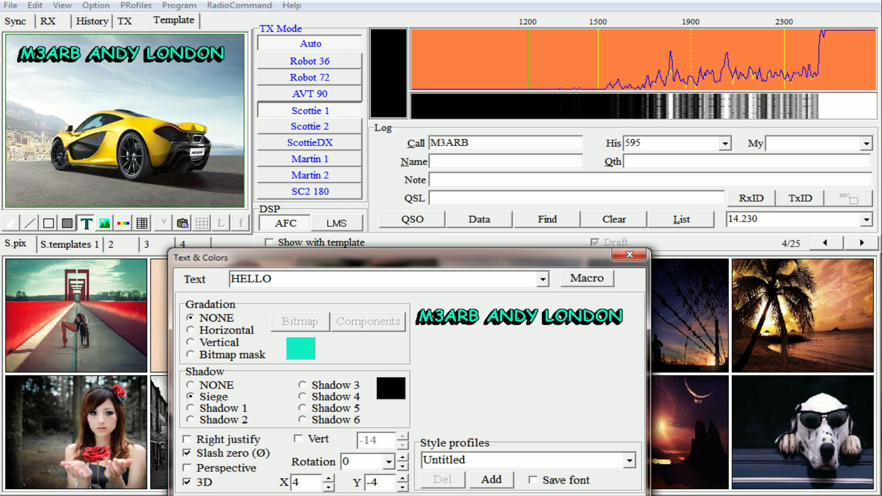
{"action": "type", "text": " 5"}
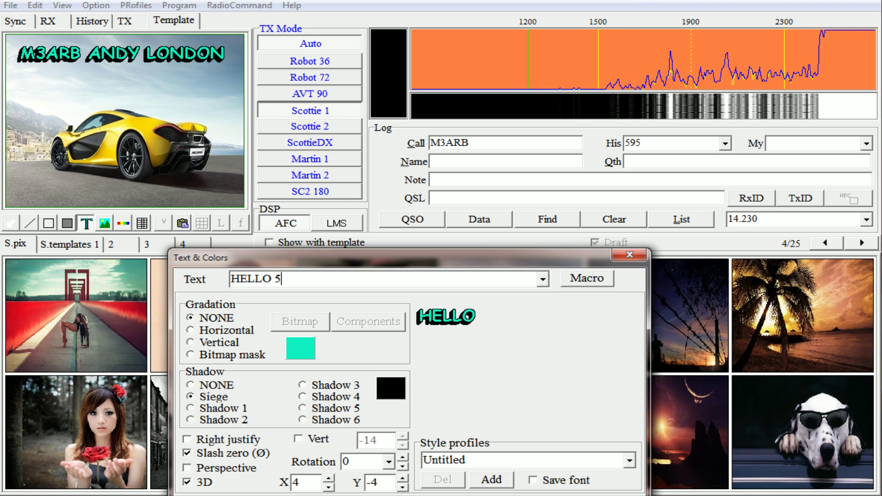
{"action": "type", "text": "95"}
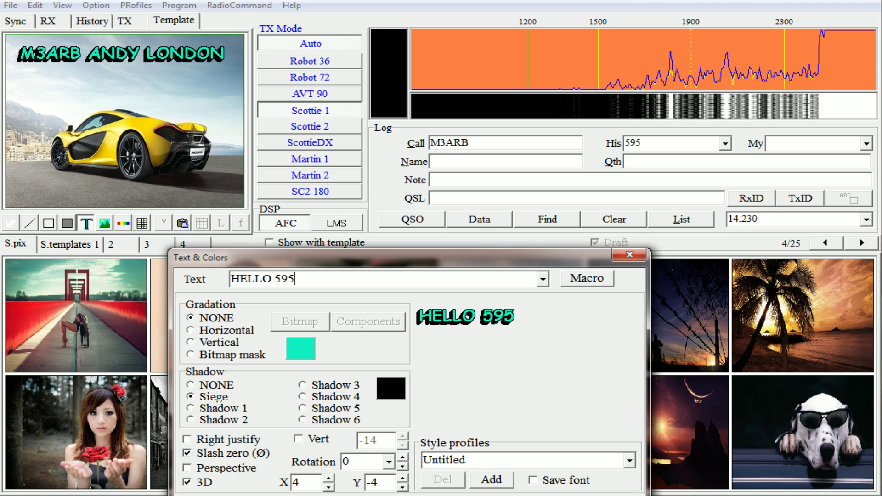
{"action": "key", "text": "Return"}
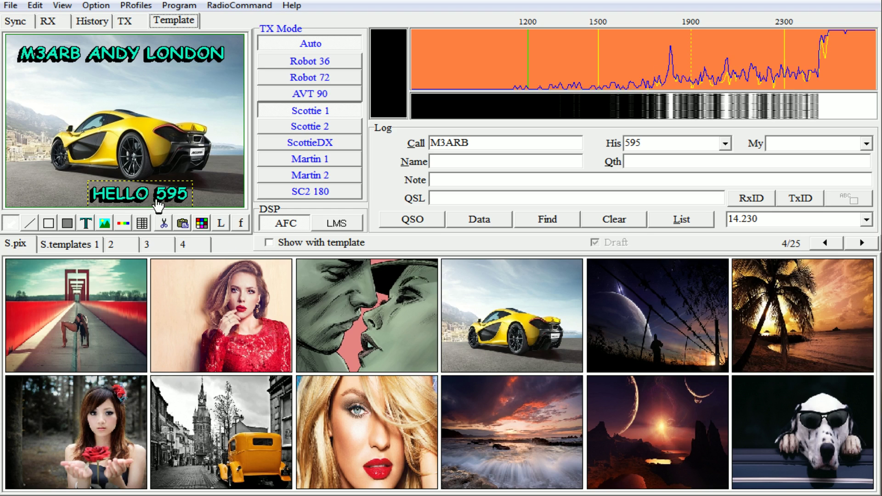
{"action": "left_click_drag", "start_coordinate": [159, 205], "coordinate": [179, 105]}
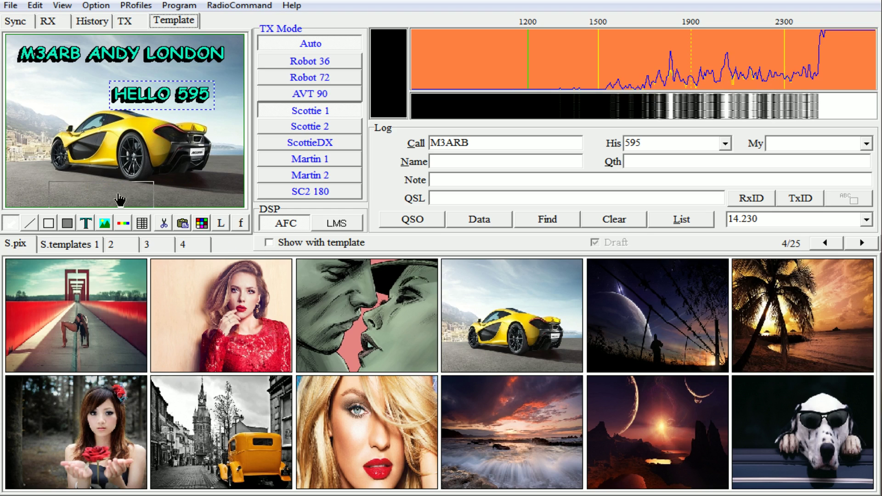
{"action": "left_click_drag", "start_coordinate": [121, 200], "coordinate": [84, 193]}
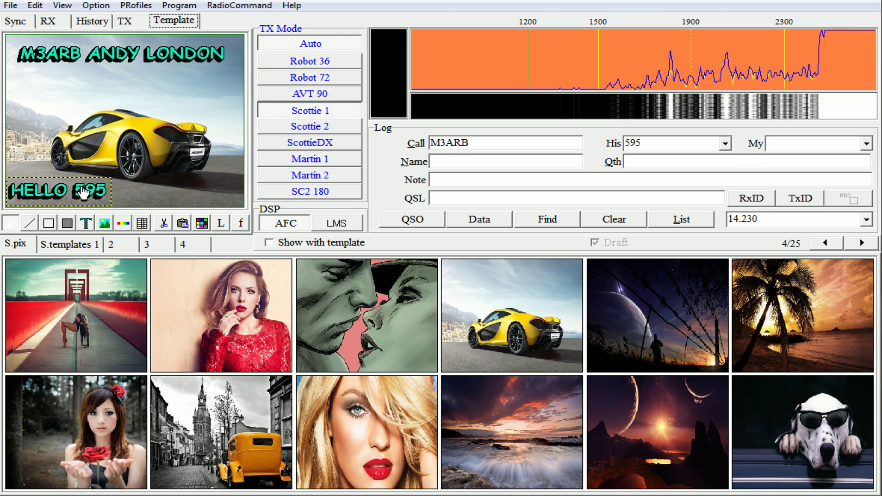